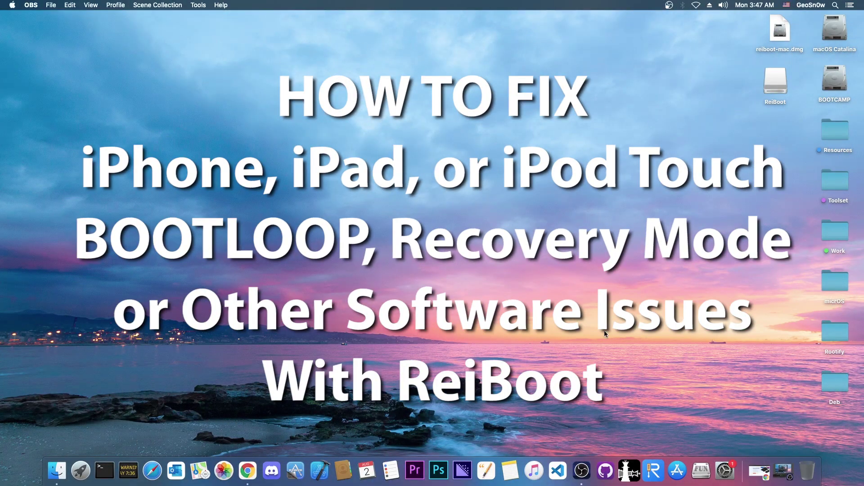
Step: Dismiss the title screen to reveal Chrome on the Tenorshare ReiBoot (Mac) product page
click(653, 471)
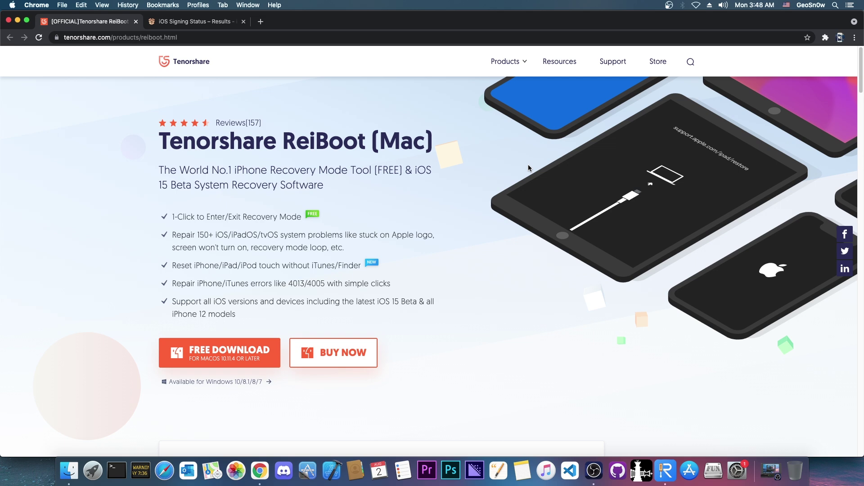
Step: Scroll down the product page and look over the issue tabs
scroll(203, 272, down, 1)
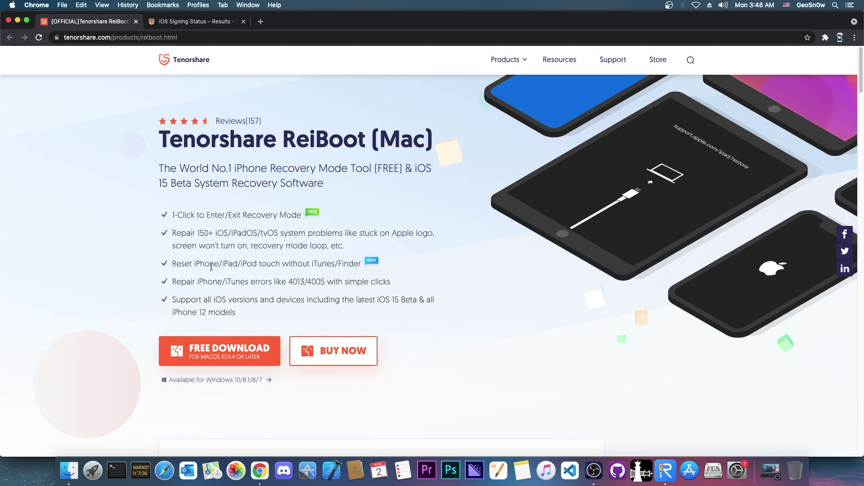
scroll(211, 268, down, 15)
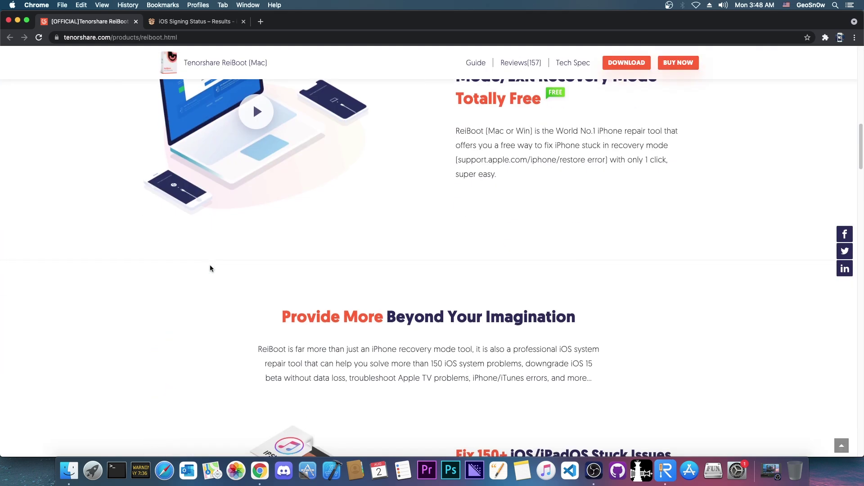
scroll(210, 265, down, 20)
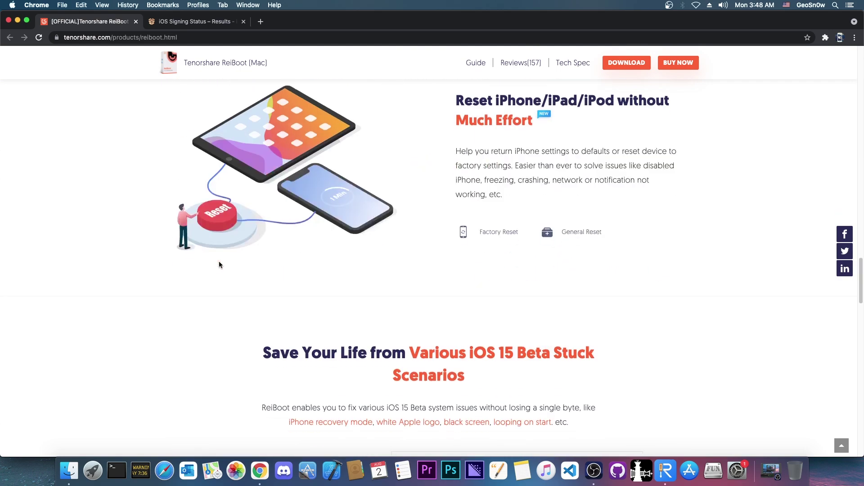
scroll(218, 264, down, 9)
scroll(249, 226, up, 2)
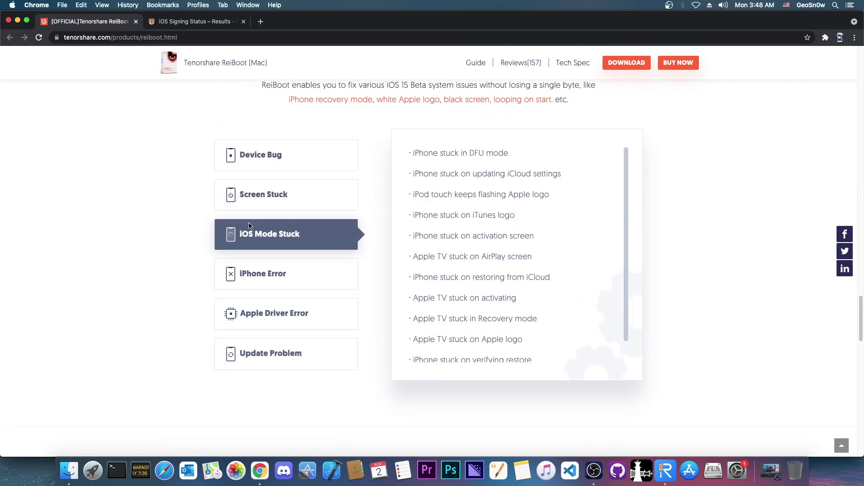
mouse_move(262, 206)
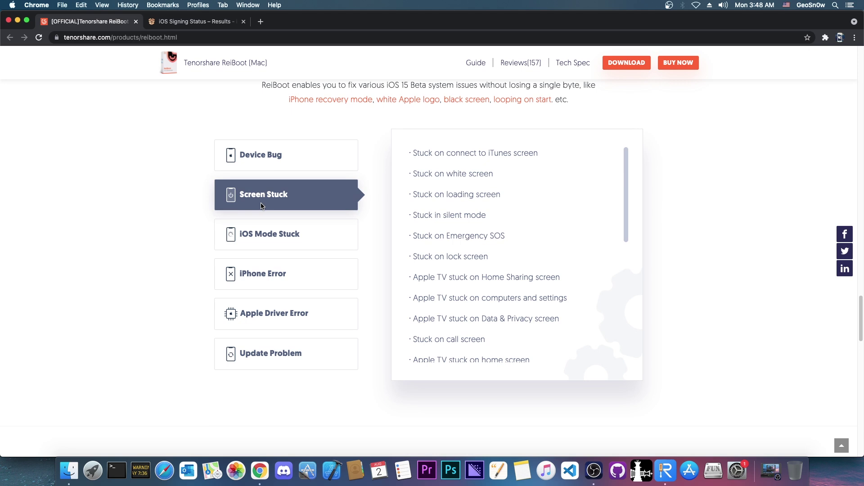
mouse_move(325, 237)
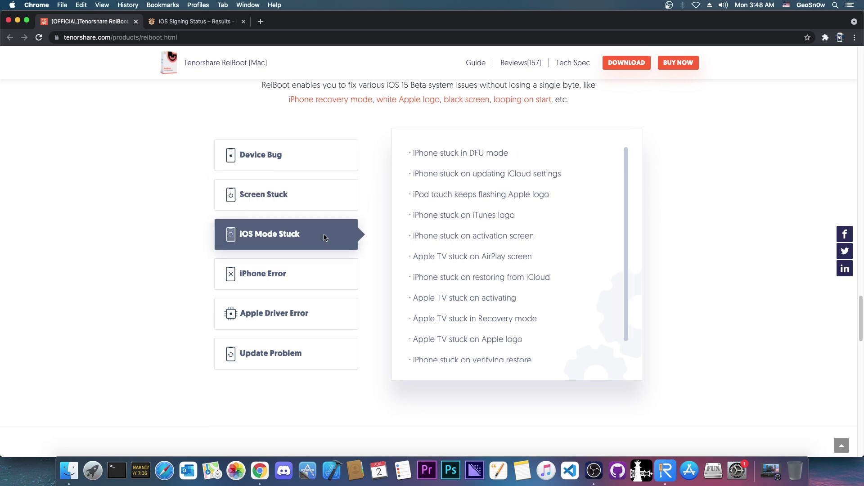
Step: Browse more of the listed fixes, then scroll back to the top of the page
scroll(523, 272, down, 1)
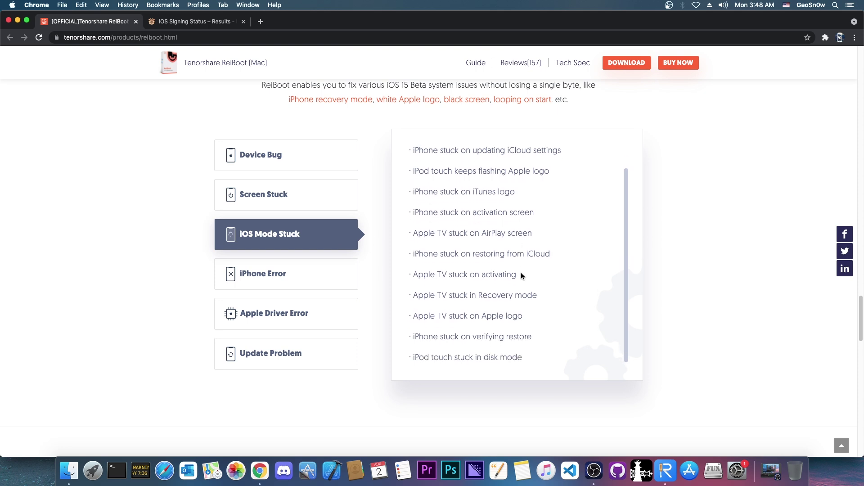
mouse_move(293, 310)
mouse_move(295, 282)
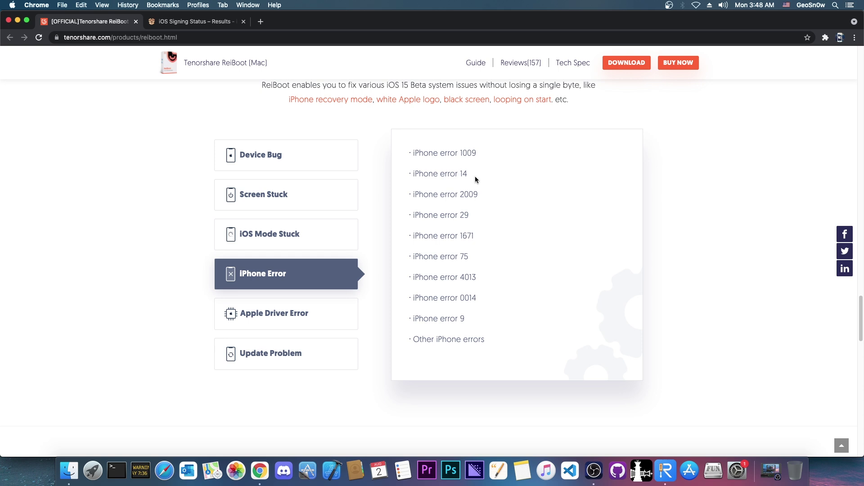
mouse_move(280, 322)
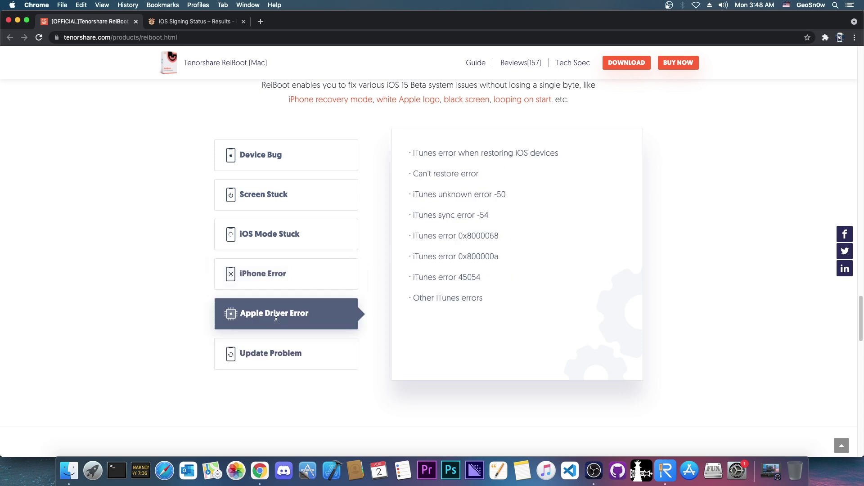
scroll(124, 269, up, 15)
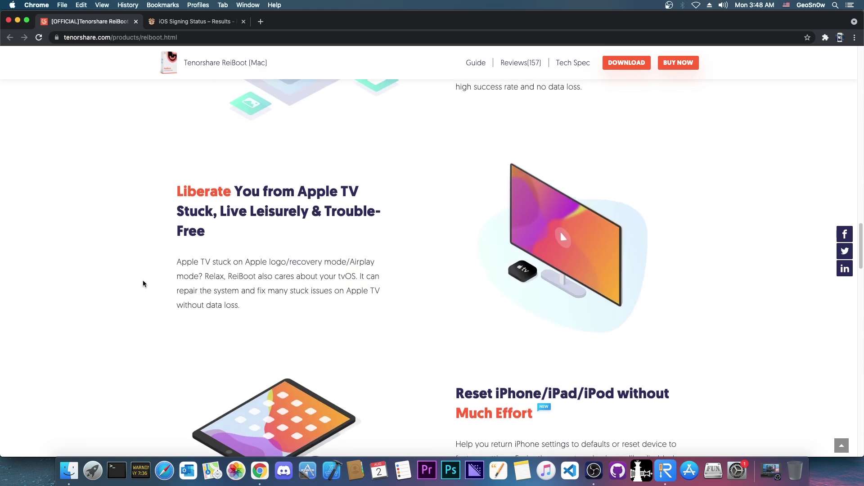
scroll(554, 248, up, 15)
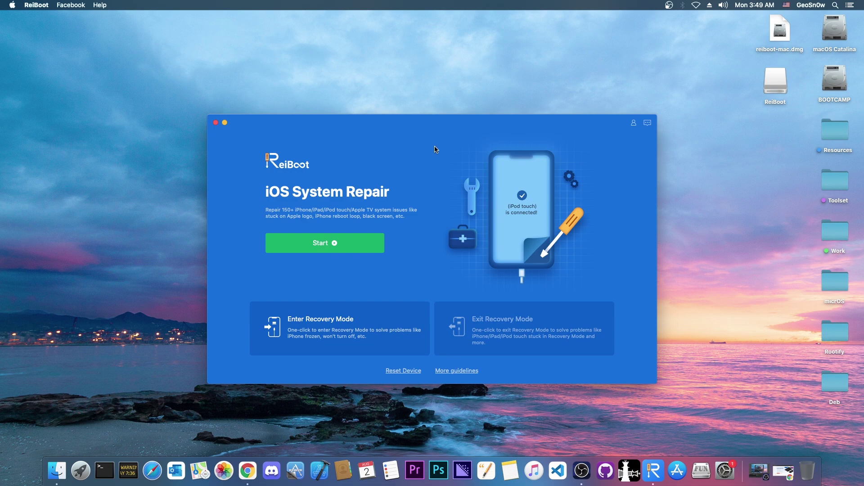
Step: Put the iPod touch into Recovery Mode, cancelling Finder's update/restore prompt and confirming the success message
click(319, 339)
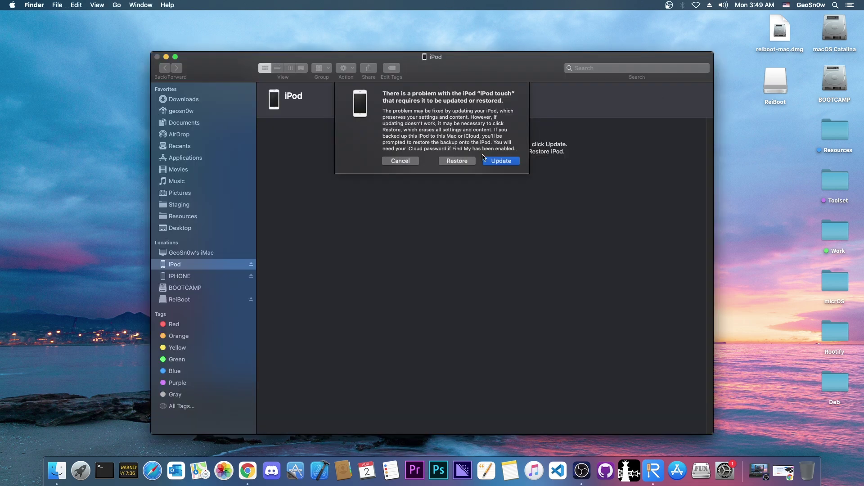
click(413, 163)
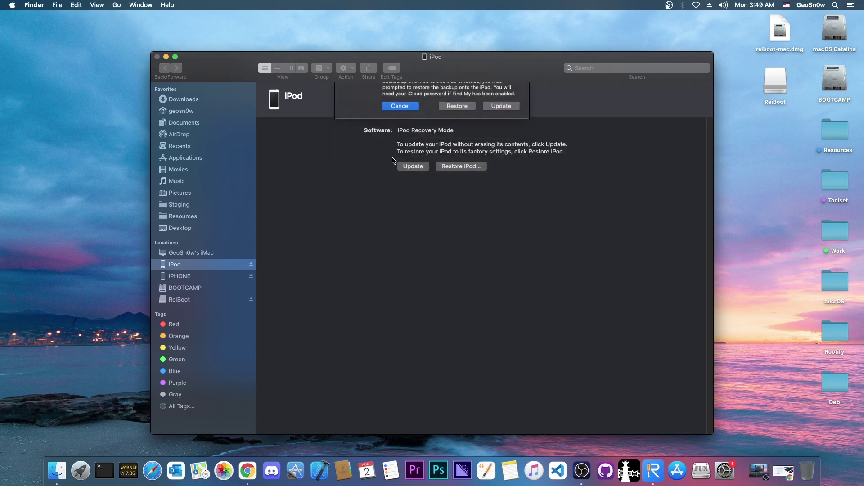
click(158, 57)
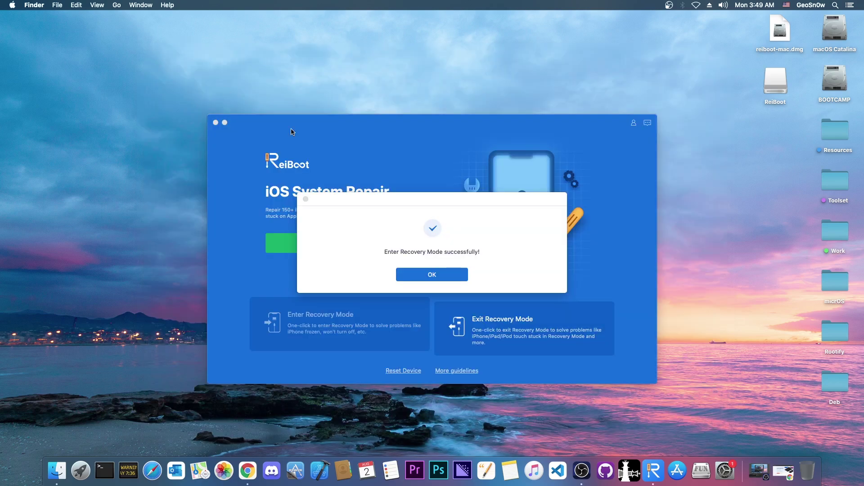
click(414, 224)
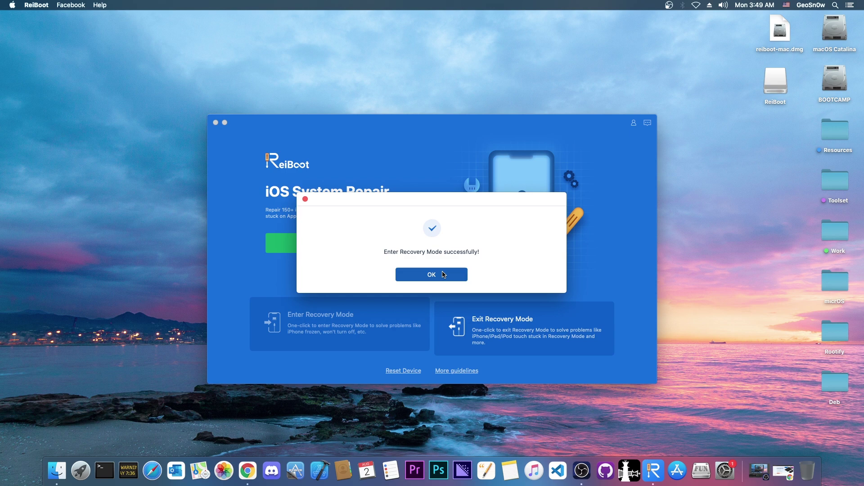
click(443, 274)
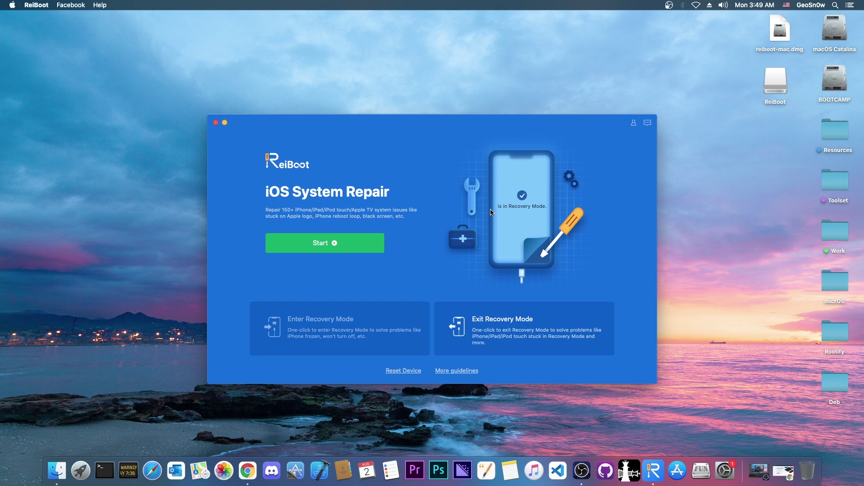
click(629, 470)
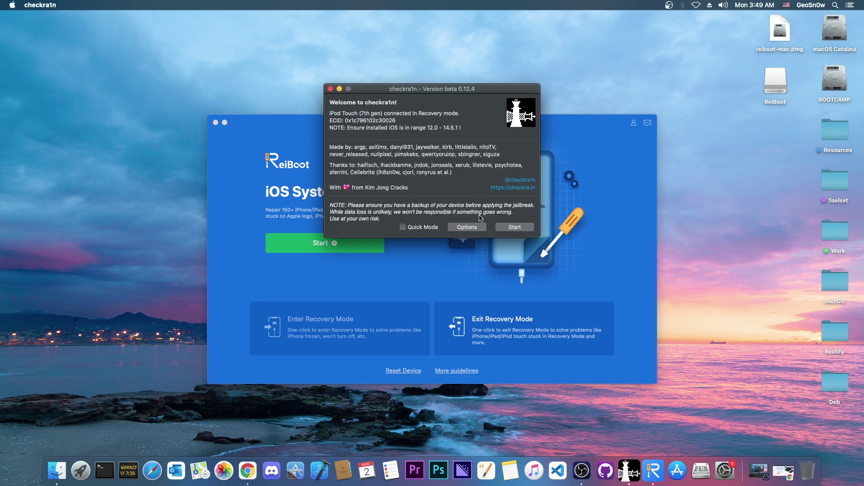
click(505, 227)
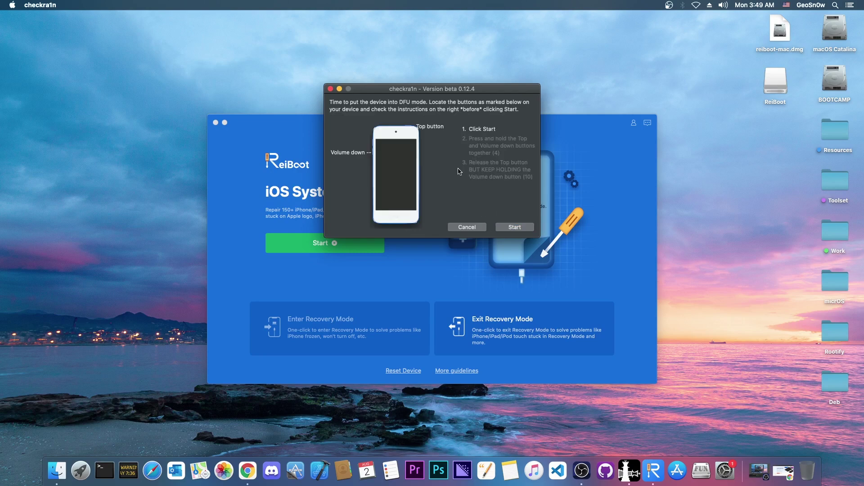
click(331, 89)
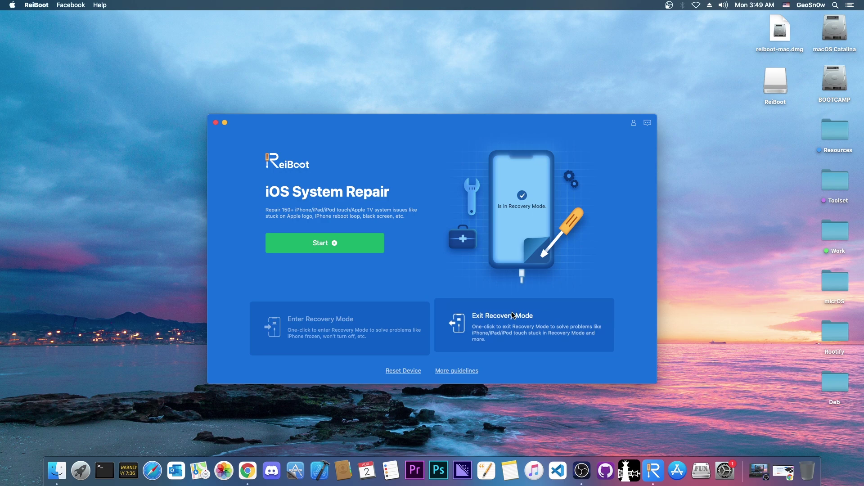
Step: Take the iPod touch out of Recovery Mode and close the success message
click(512, 334)
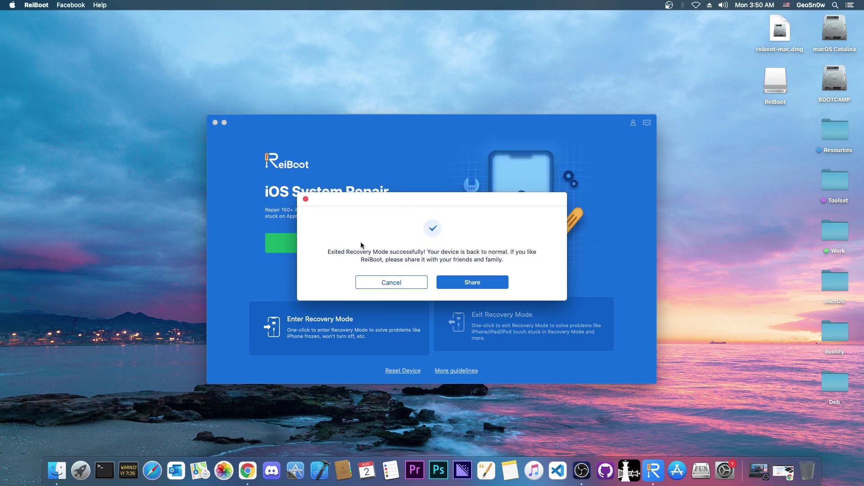
click(395, 284)
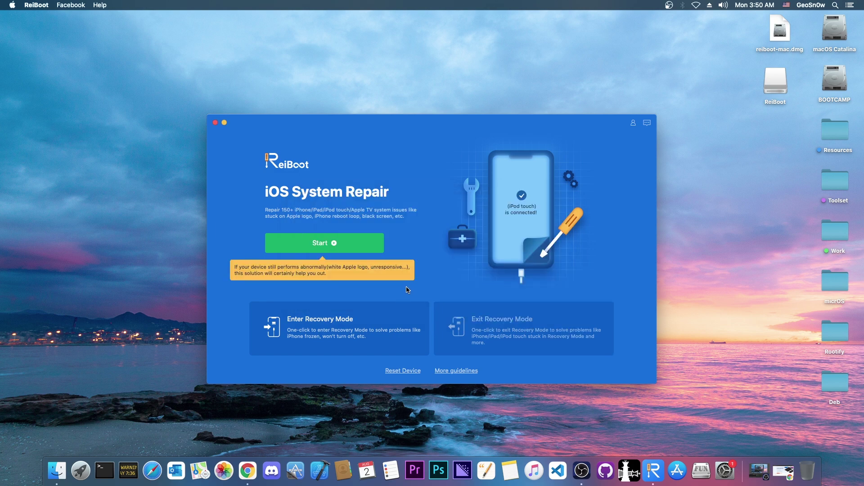
Step: View the iOS Mode Stuck, Screen Stuck and Device Bug scenario lists on the product page
click(783, 471)
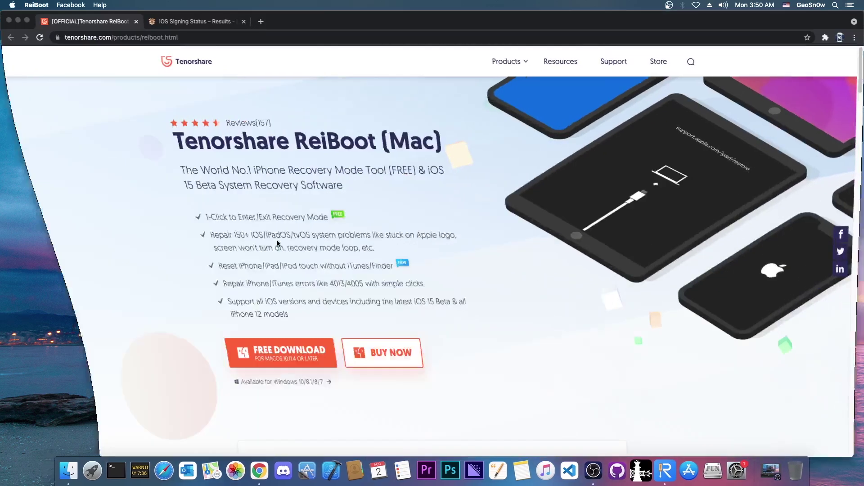
scroll(409, 177, down, 5)
scroll(410, 180, down, 15)
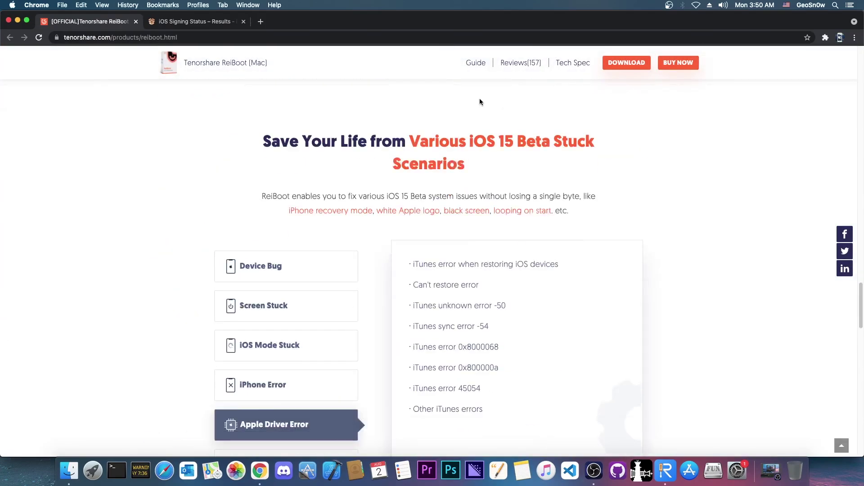
scroll(582, 162, up, 5)
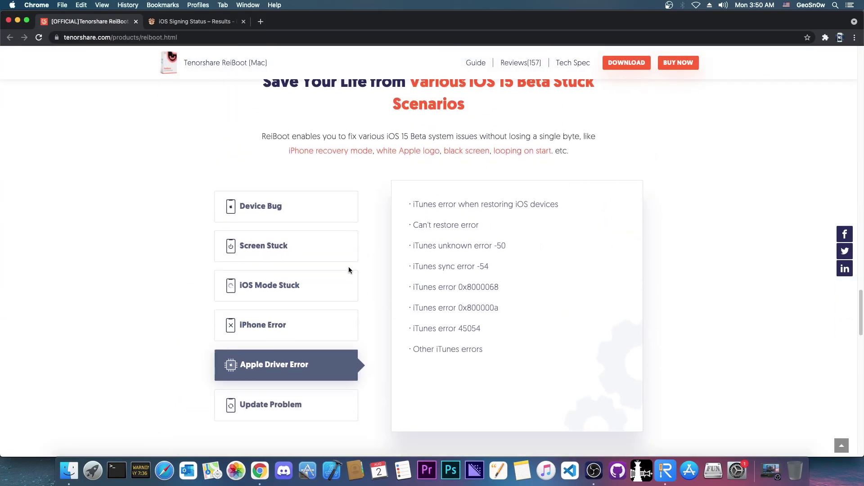
click(327, 285)
click(320, 252)
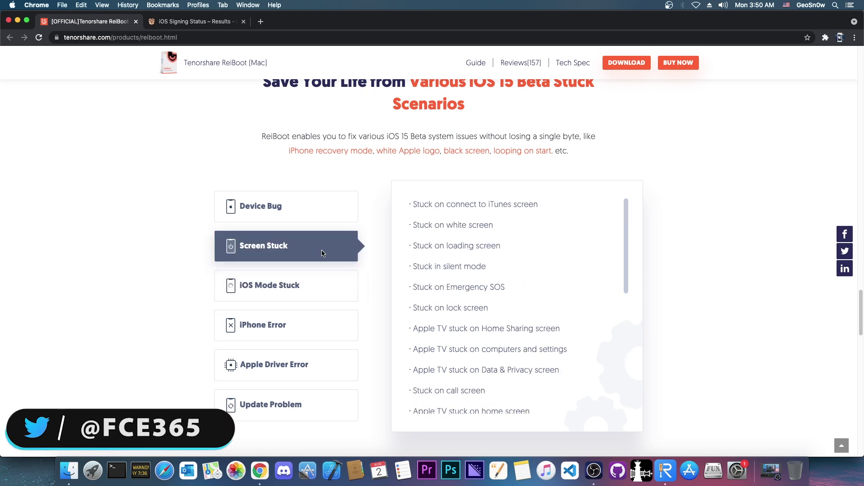
click(310, 207)
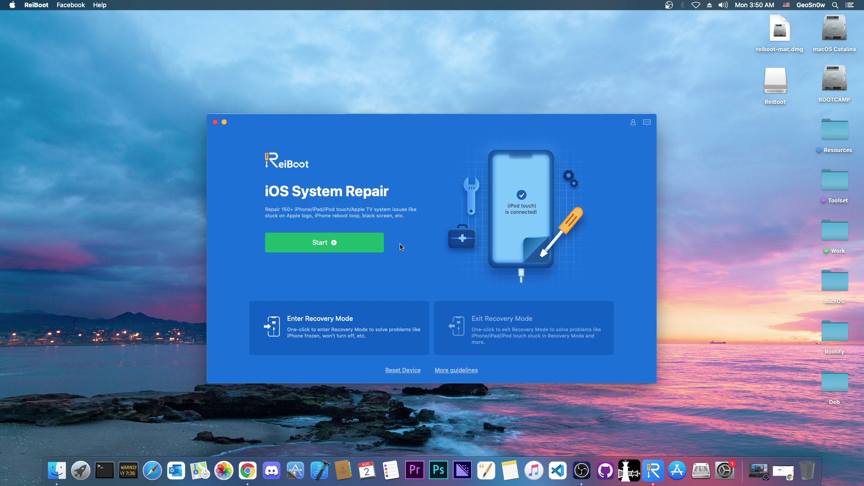
Step: Start the repair and choose Standard Repair over Deep Repair to reach the firmware 14.7.1 screen
click(320, 249)
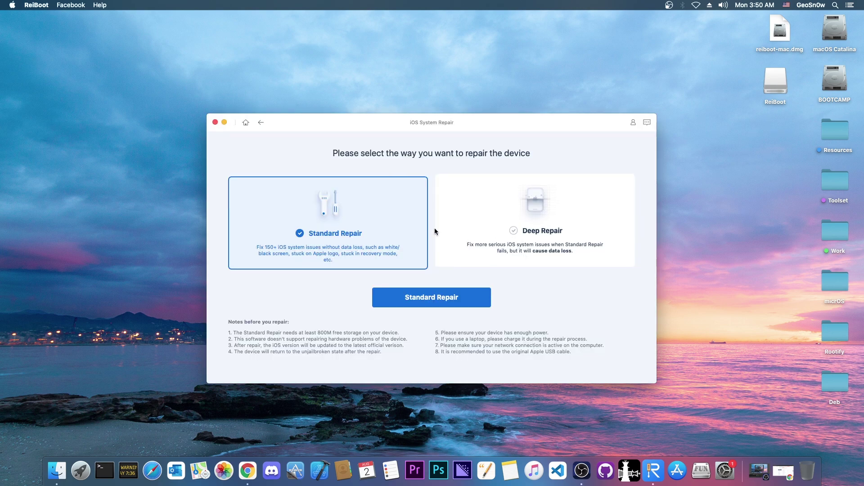
click(549, 221)
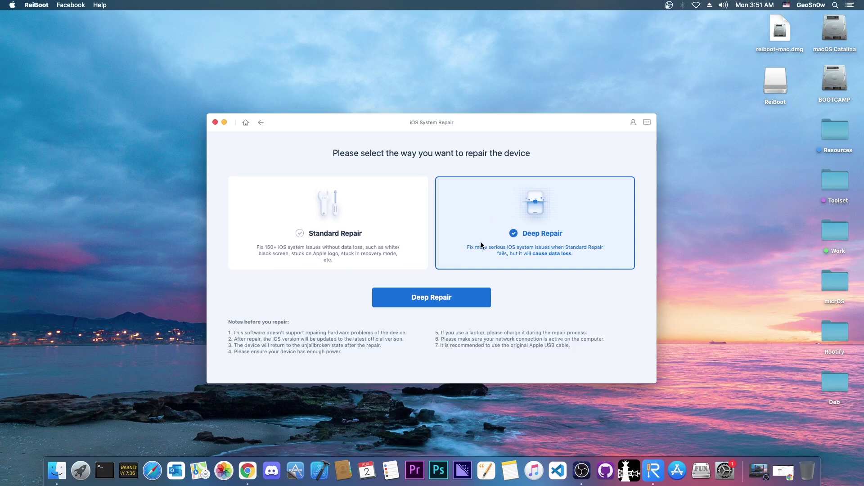
click(384, 225)
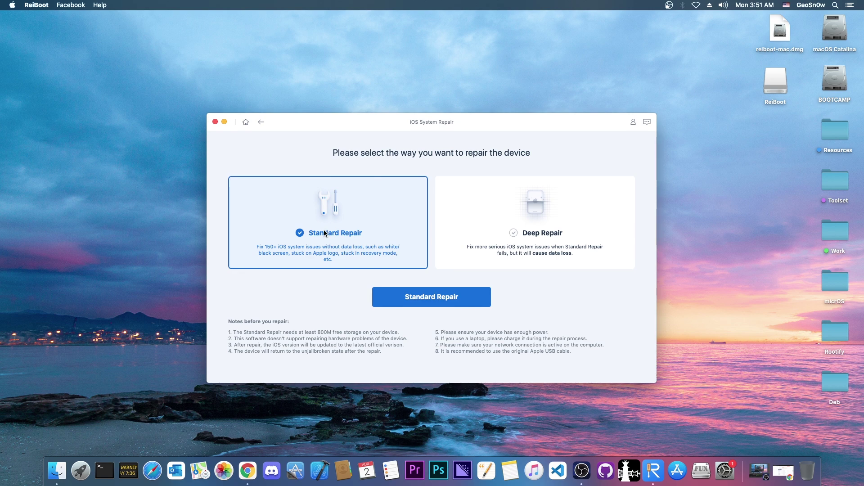
click(428, 301)
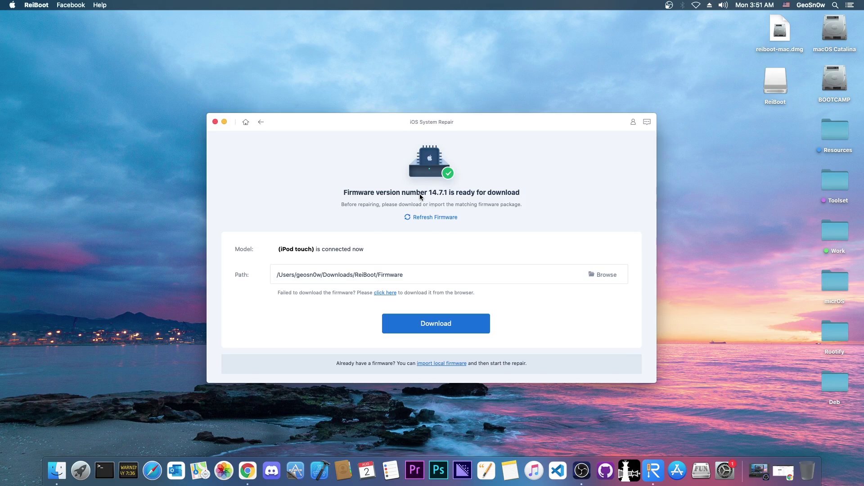
Step: Download firmware package 14.7.1 and wait for it to finish
click(448, 331)
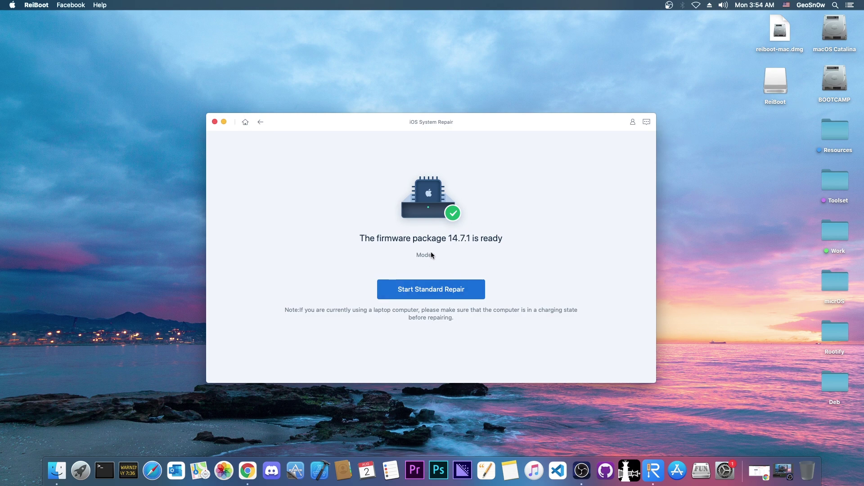
Step: Launch the Standard Repair of the iPod touch, then bring Chrome back from the Dock
click(417, 293)
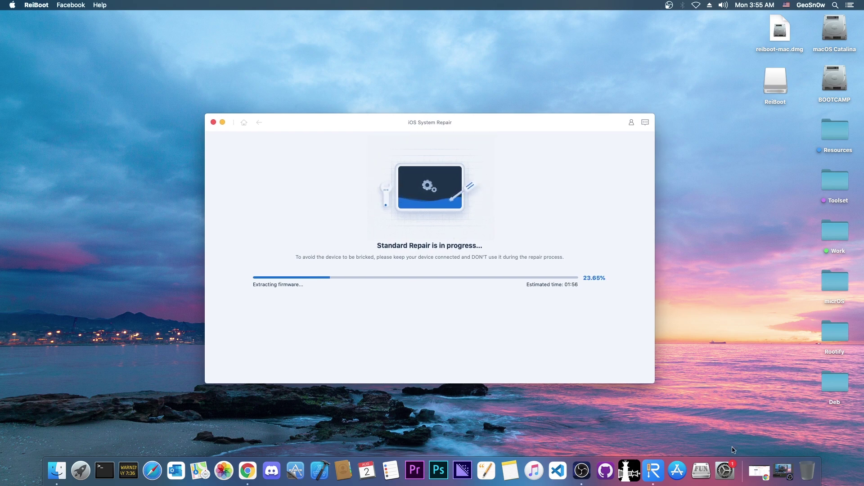
click(759, 471)
Step: Look at the Screen Stuck scenarios, scroll to the page top, and minimize Chrome
click(269, 257)
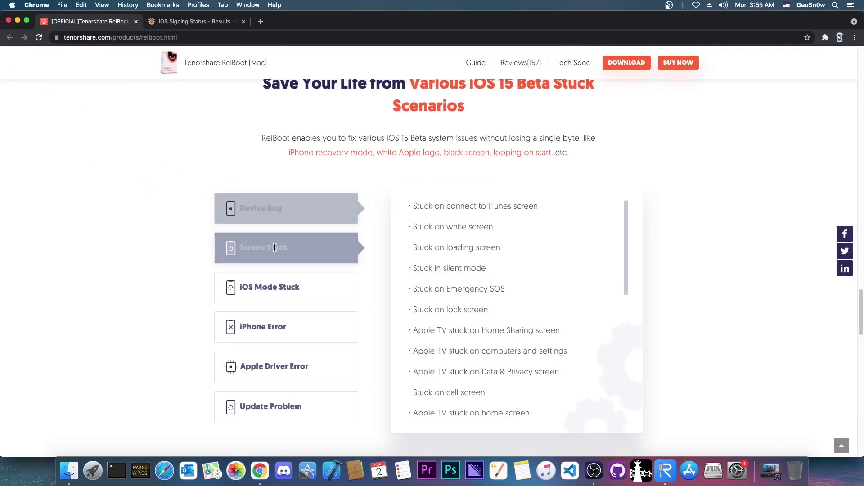
scroll(267, 264, up, 20)
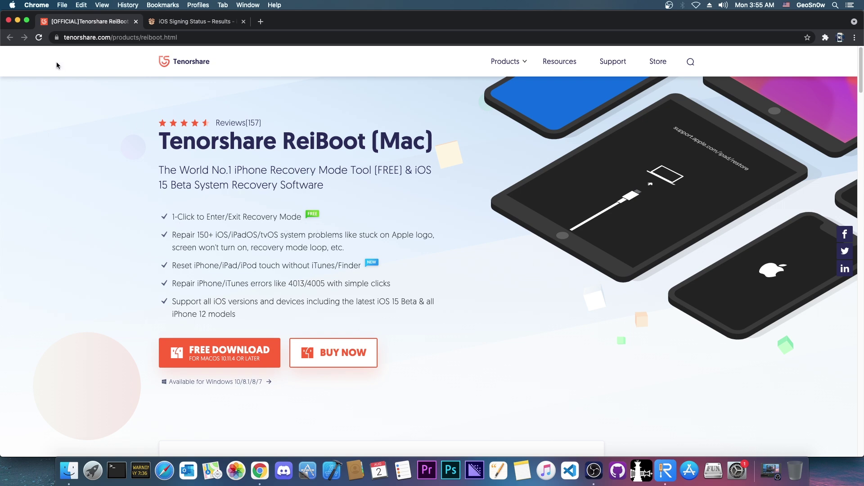
click(17, 22)
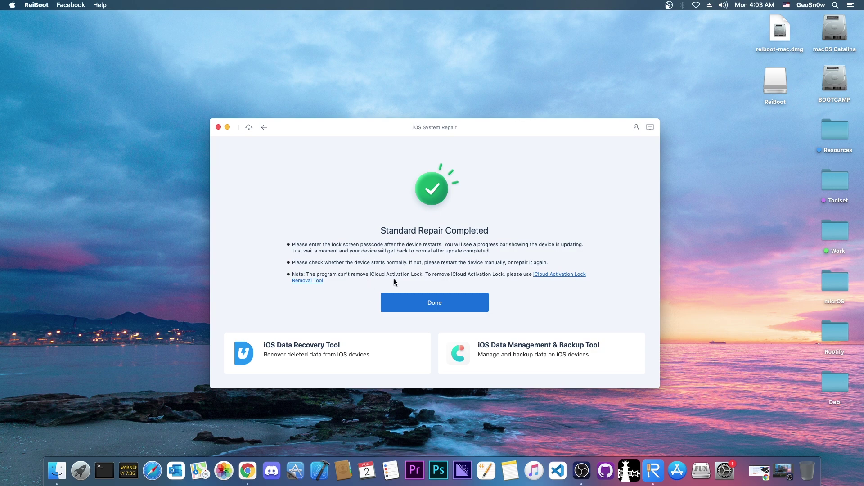
Step: Confirm the completed Standard Repair with Done and go back to ReiBoot's home screen
click(419, 297)
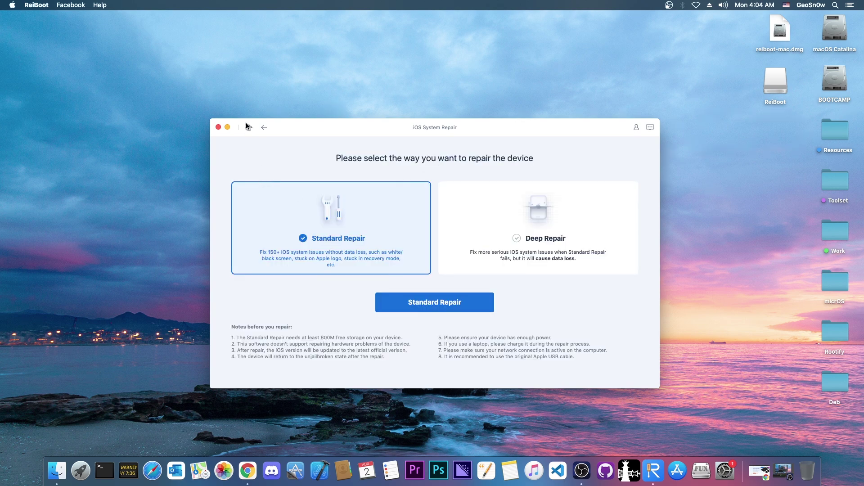
click(247, 127)
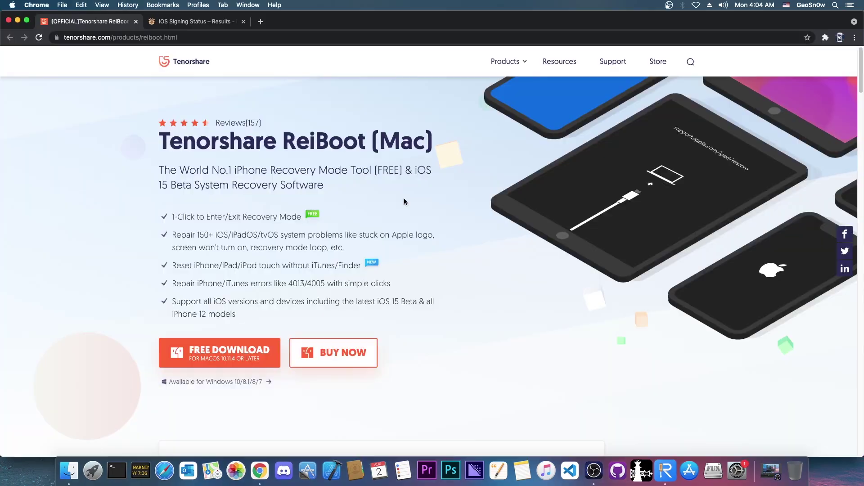
Step: Scroll through the ReiBoot product page, minimize Chrome, and close ReiBoot, leaving only the empty desktop
scroll(411, 205, down, 15)
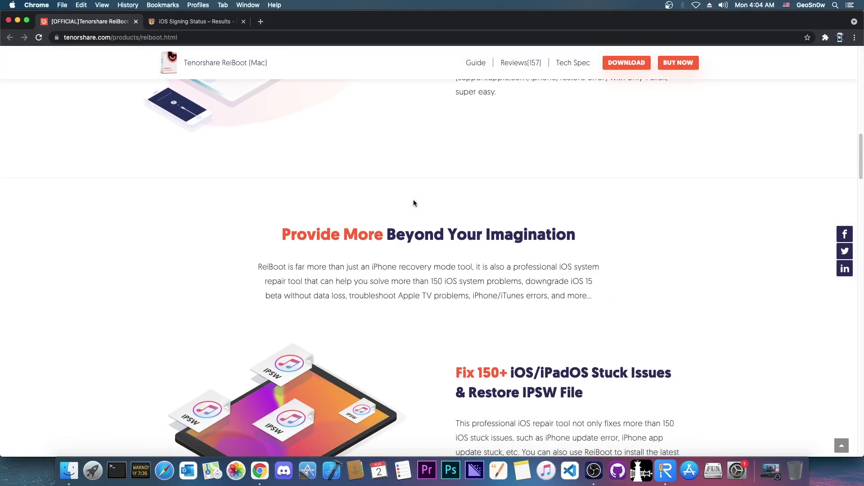
scroll(413, 203, down, 3)
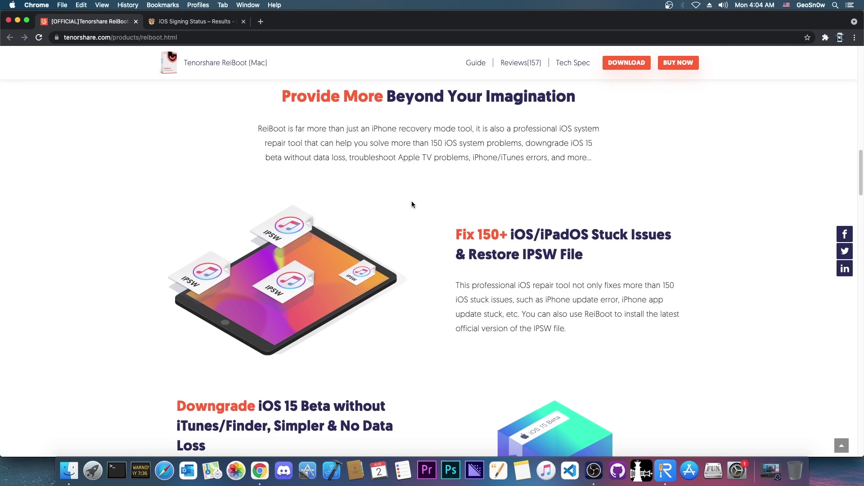
scroll(411, 200, down, 3)
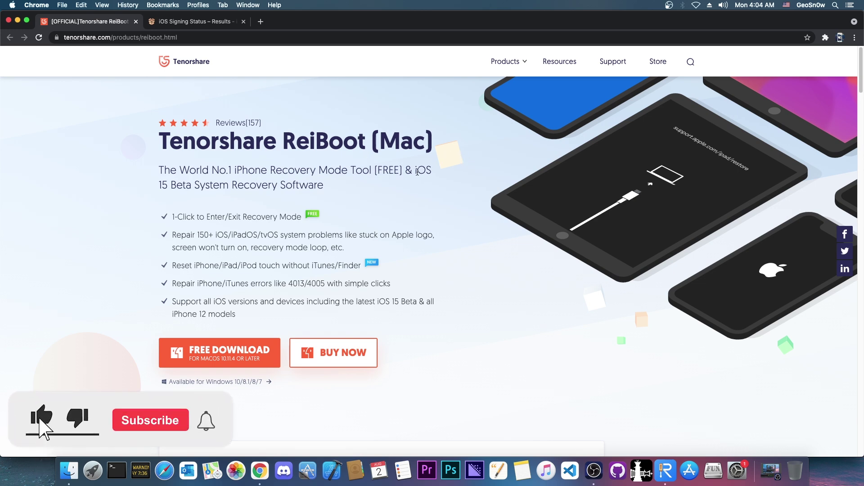
click(17, 20)
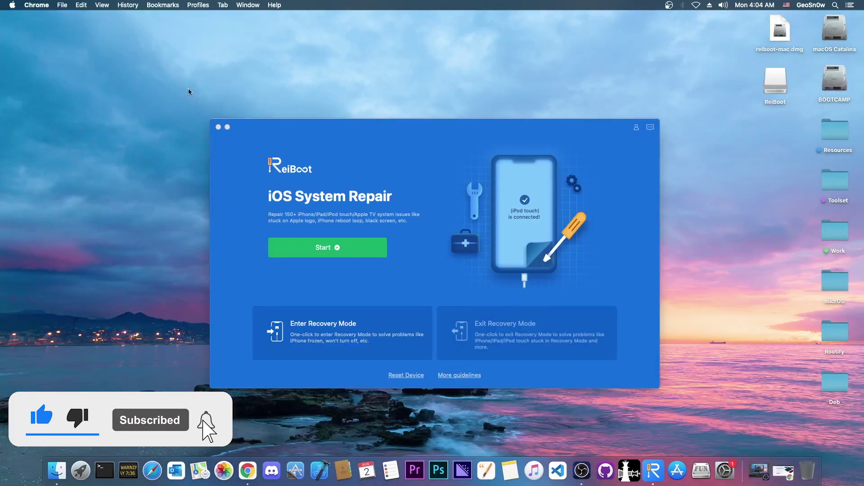
click(220, 129)
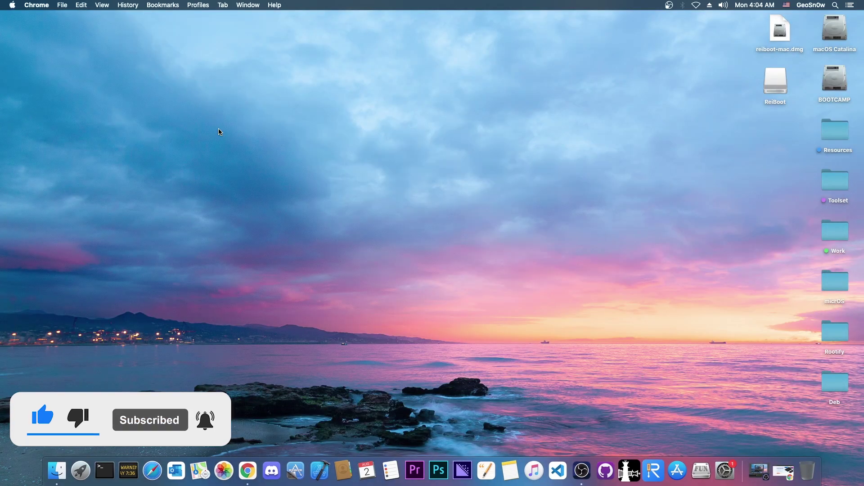